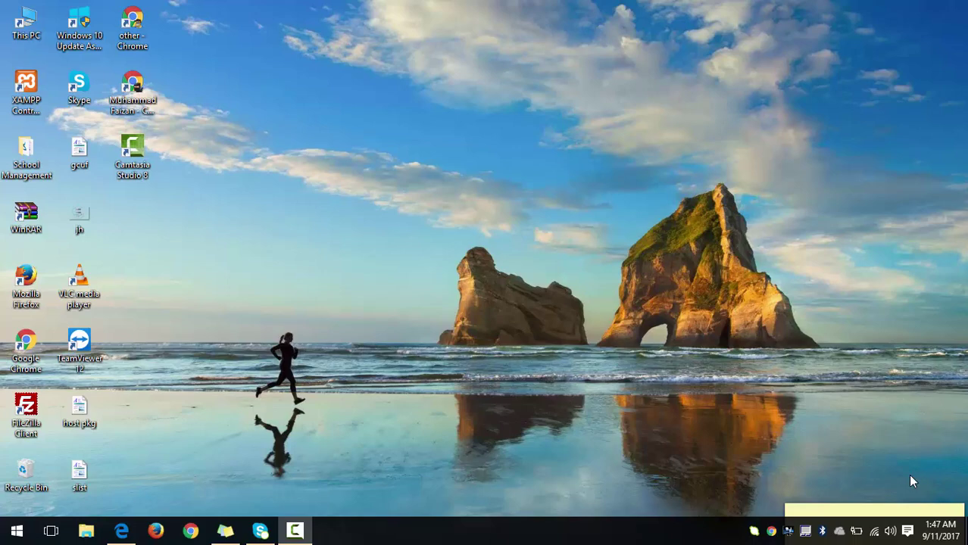
Open Chrome and load the tempoemail.com website.
left_click(196, 533)
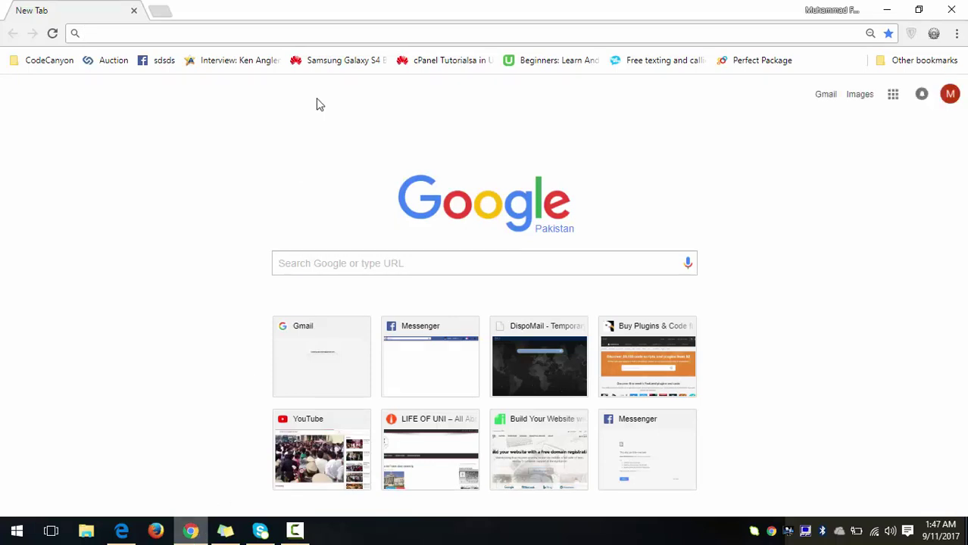
left_click(167, 33)
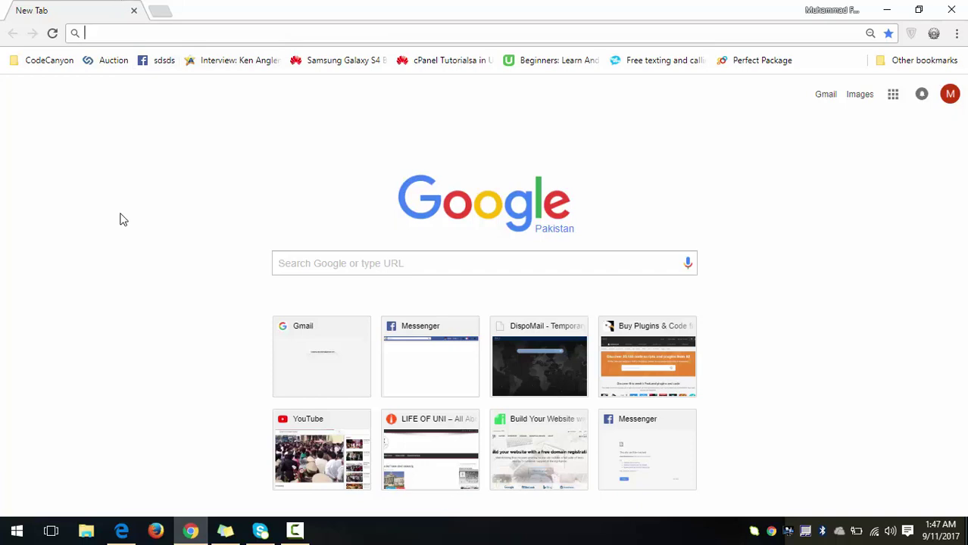
type("tempoemail.com")
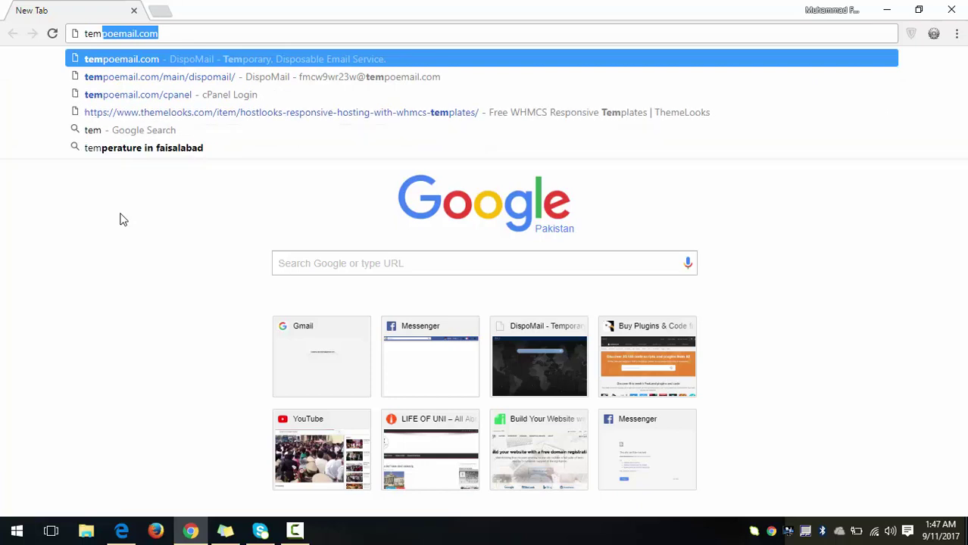
key("Right")
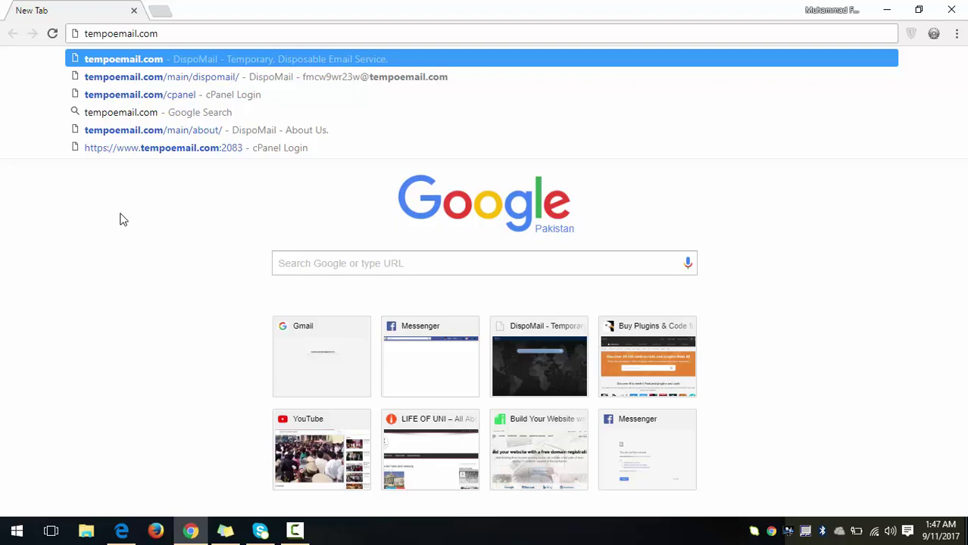
key("Return")
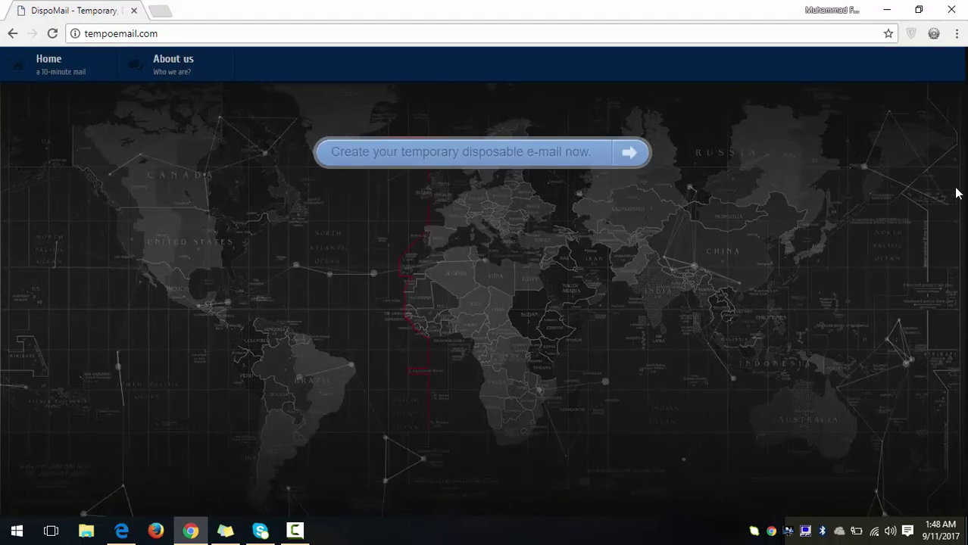
left_click(892, 9)
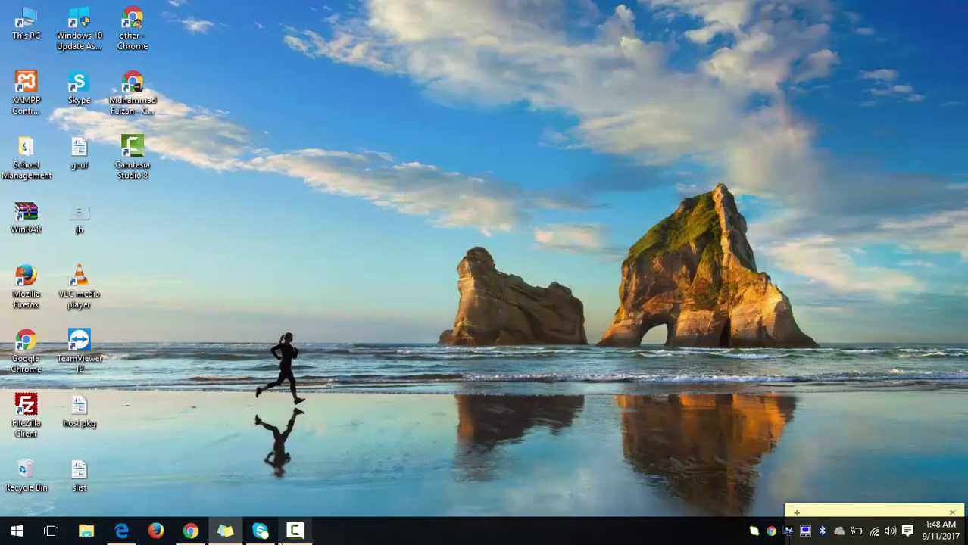
left_click(180, 534)
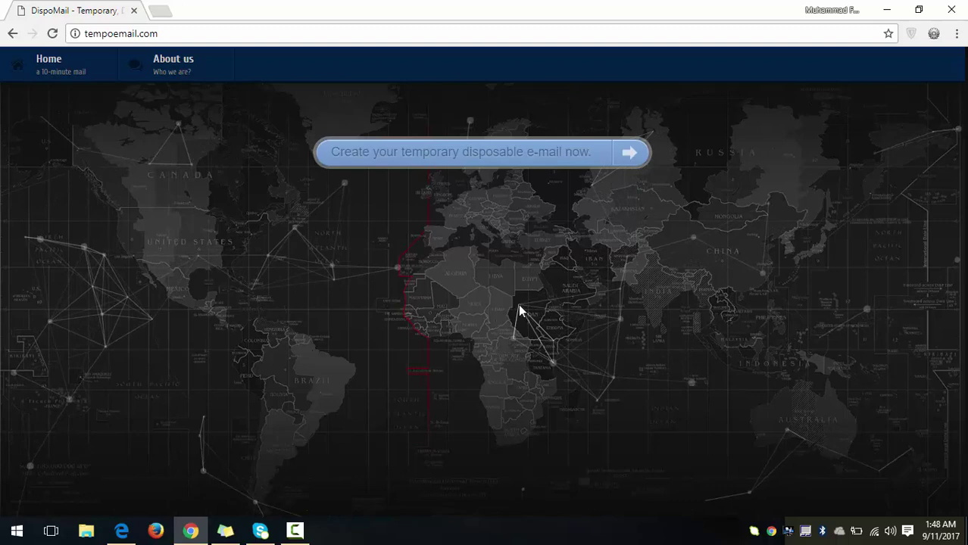
Generate a temporary disposable e-mail address and copy the address to the clipboard.
left_click(510, 164)
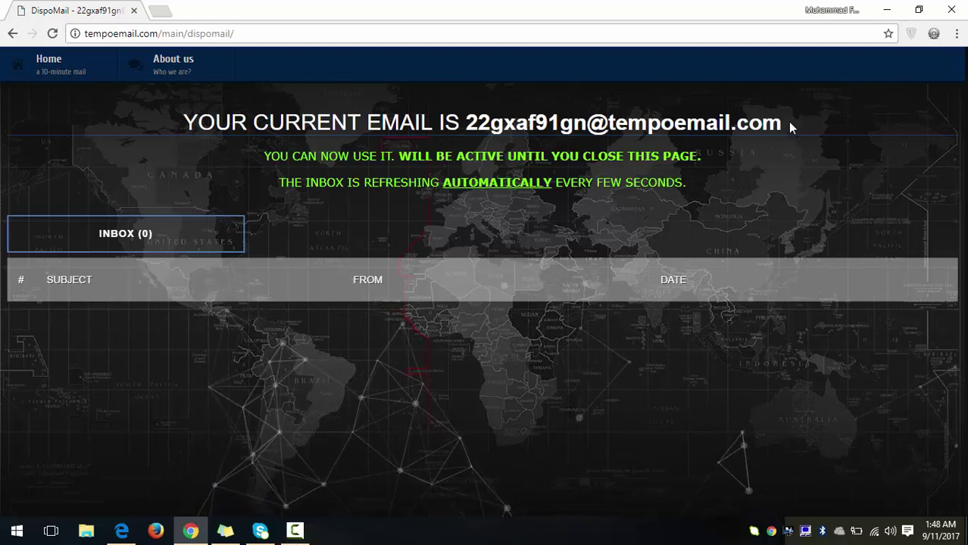
left_click_drag(787, 125, 466, 124)
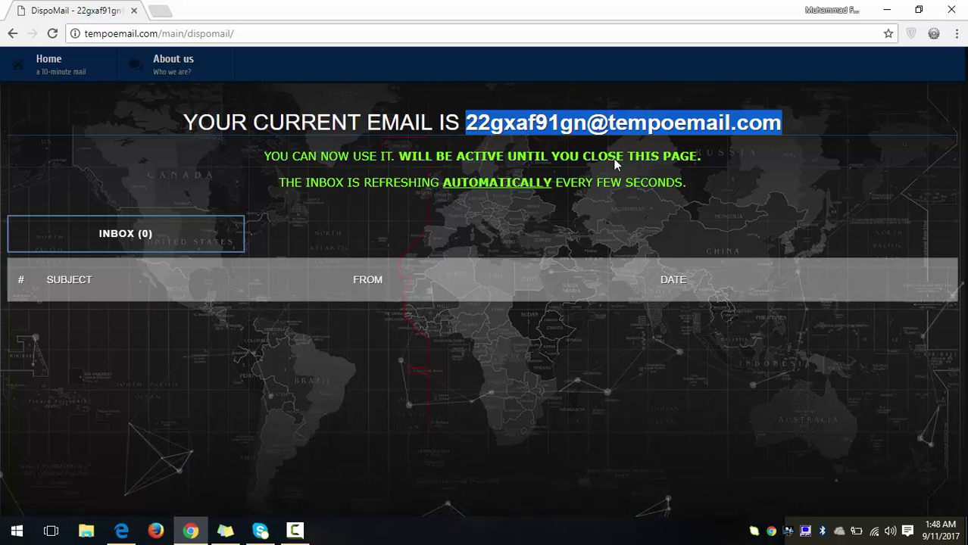
left_click(715, 223)
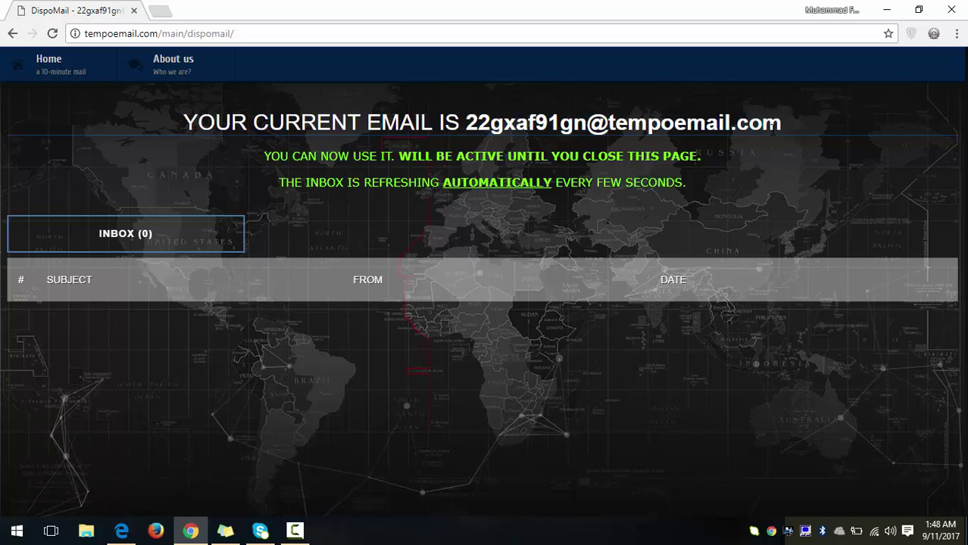
left_click_drag(790, 126, 464, 125)
key("ctrl+c")
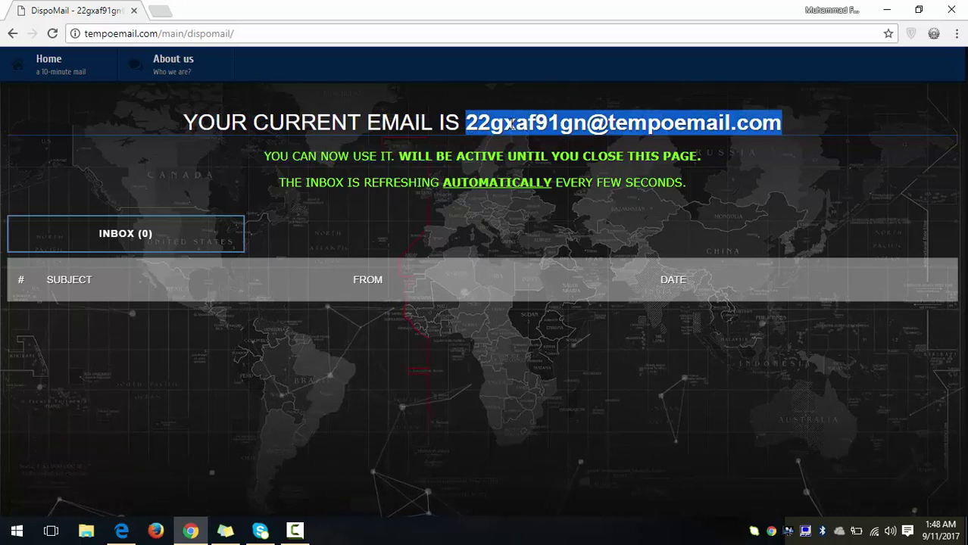
right_click(512, 125)
left_click(538, 134)
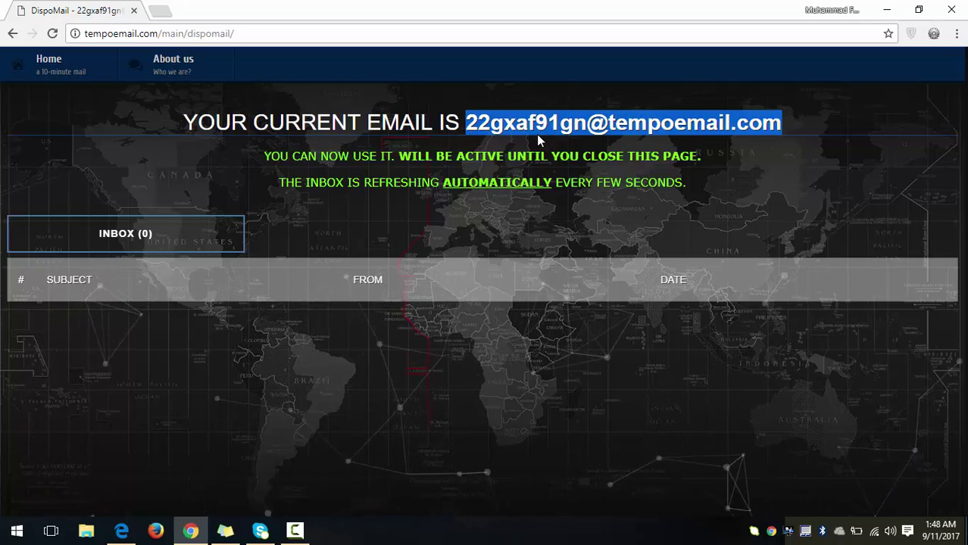
Open gmail.com in a new tab and start an enlarged new message addressed to the copied temporary address.
left_click(161, 10)
type("gmail.com")
key("Return")
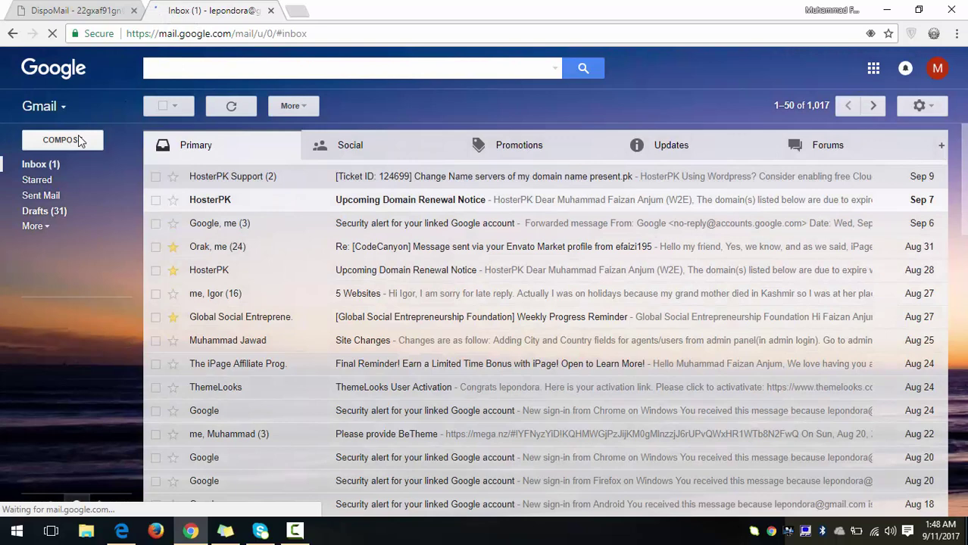
left_click(77, 144)
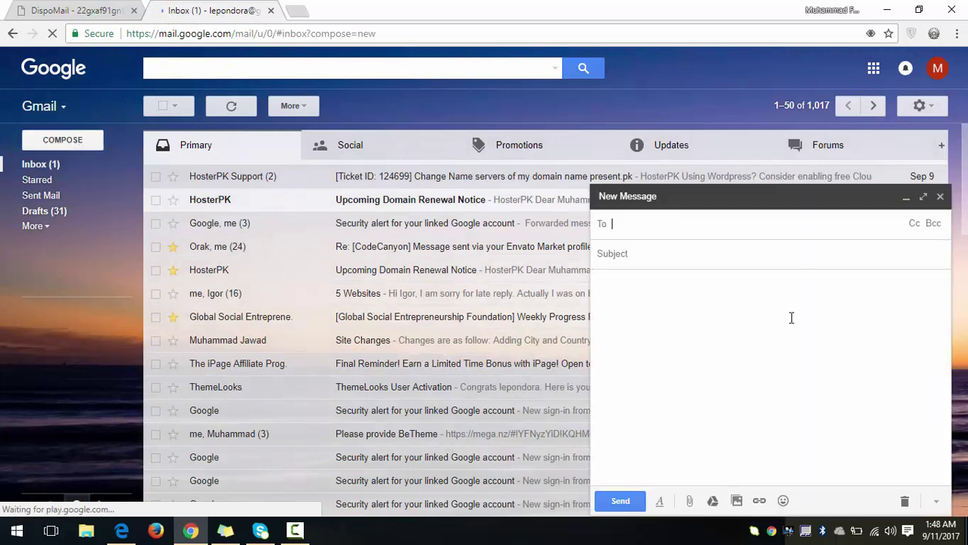
left_click(923, 196)
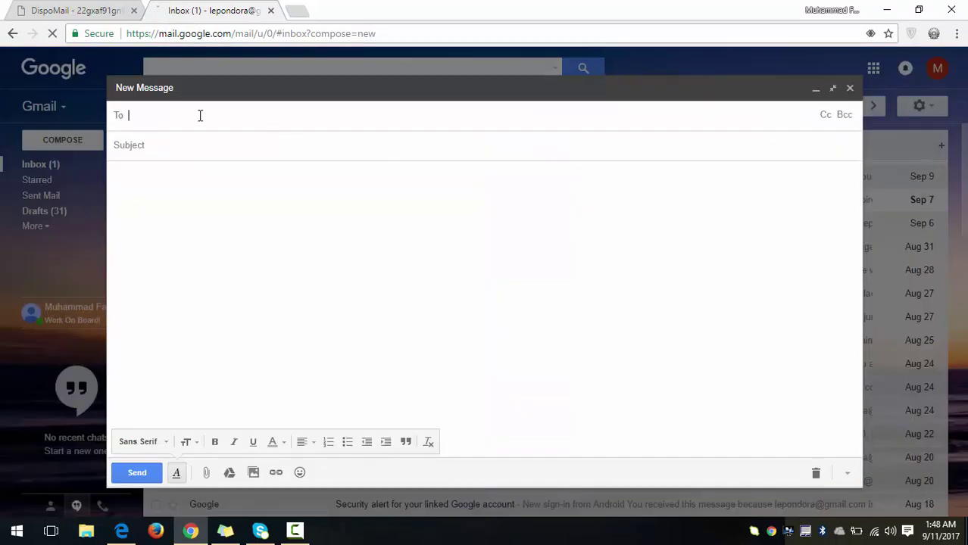
key("ctrl+v")
Set the message subject to "Demo" and fill the body with the word "Demo" repeated seven times.
left_click(212, 147)
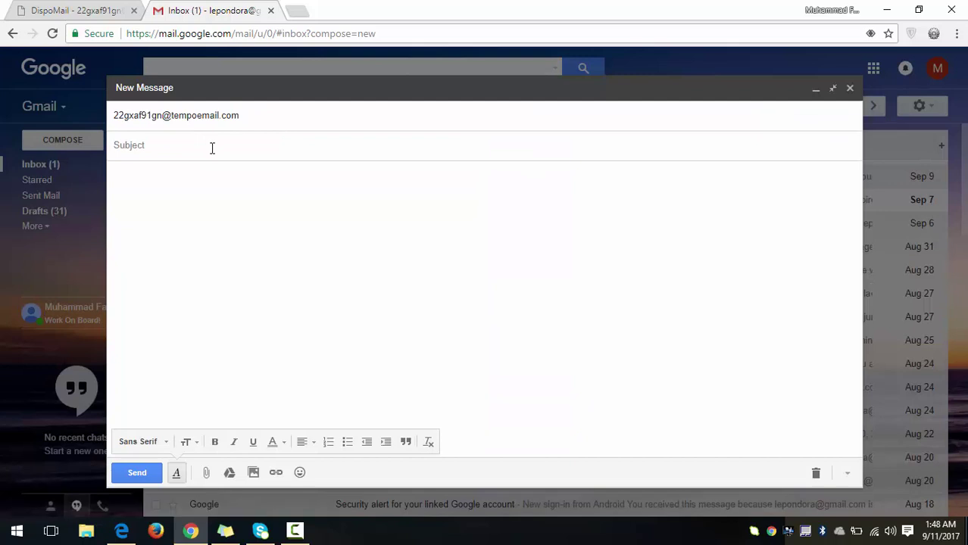
type("Demo")
key("ctrl+a")
key("ctrl+c")
left_click(225, 237)
key("ctrl+v")
key("ctrl+v")
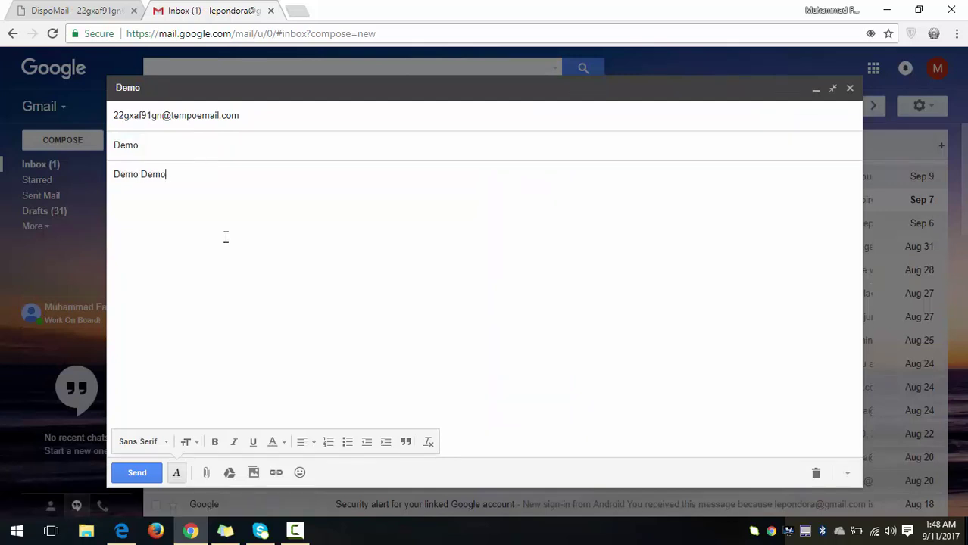
key("ctrl+v")
key("ctrl+v")
key("ctrl+v")
key("ctrl+v")
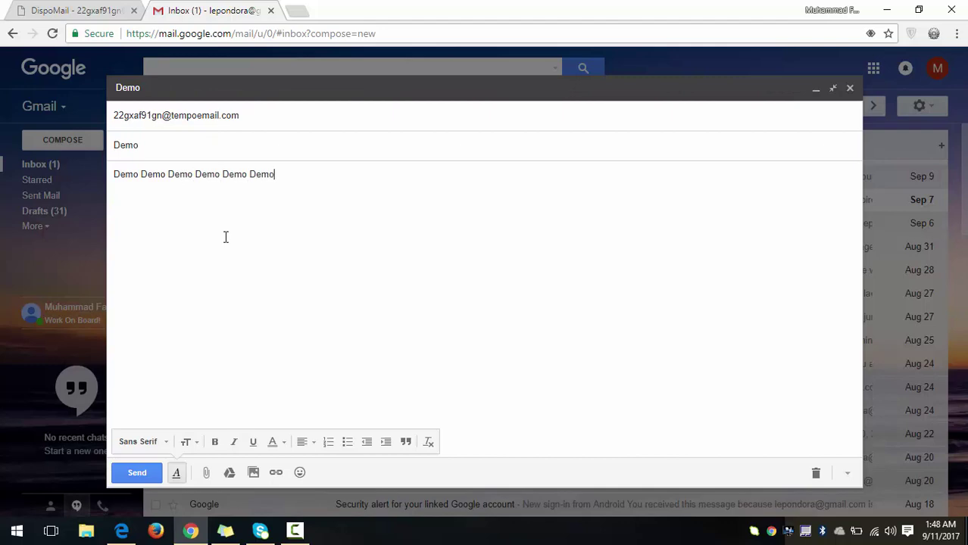
key("ctrl+v")
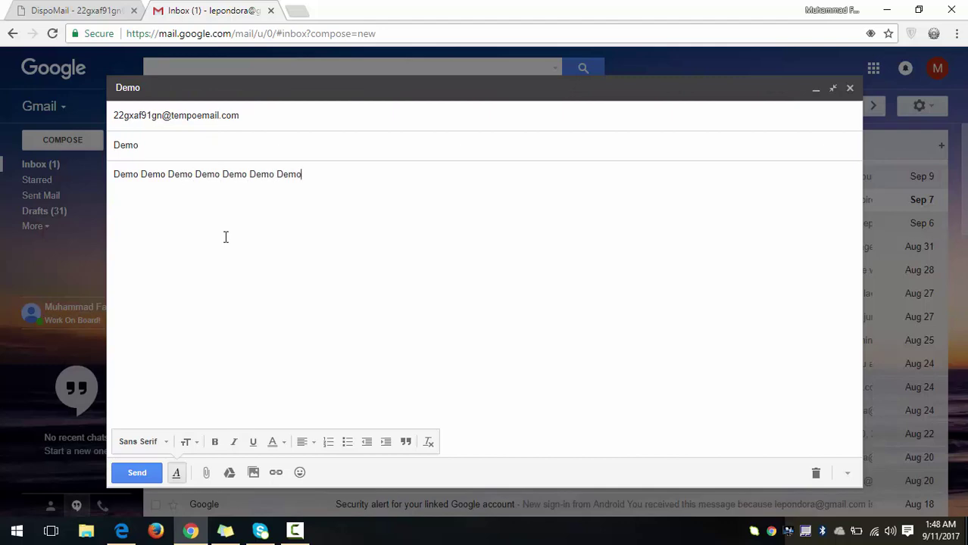
Send the Demo message and open its sent copy.
left_click(137, 474)
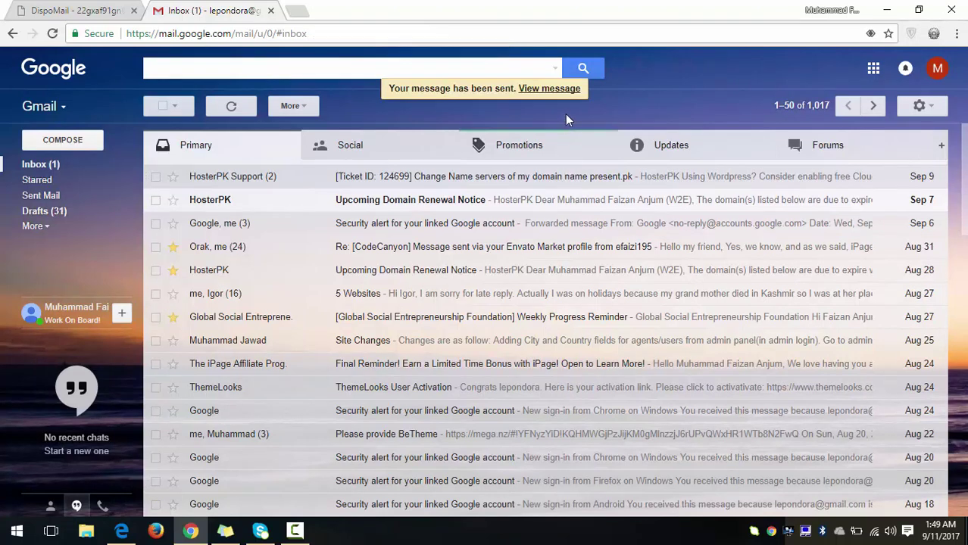
left_click(564, 90)
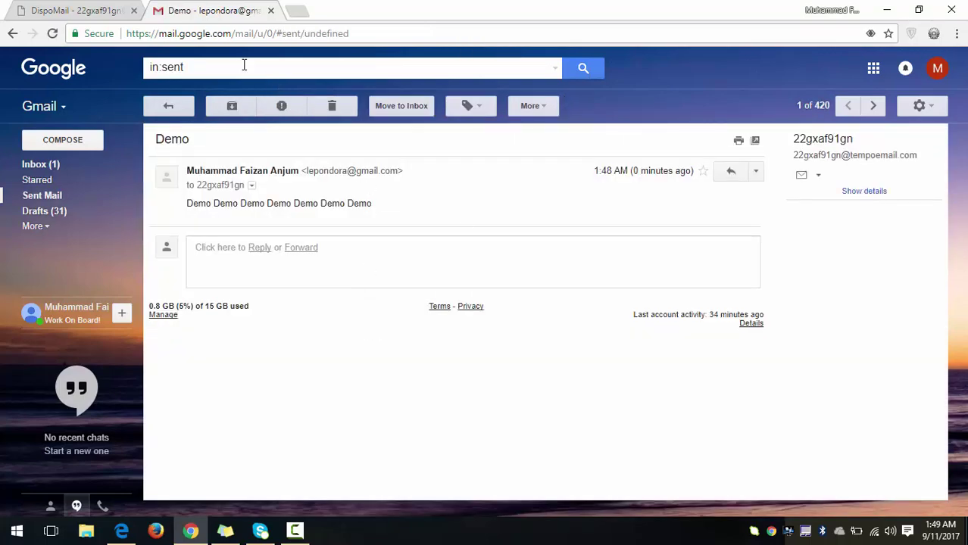
Return to the DispoMail inbox, open the received Demo message to read its contents, and close it.
left_click(67, 10)
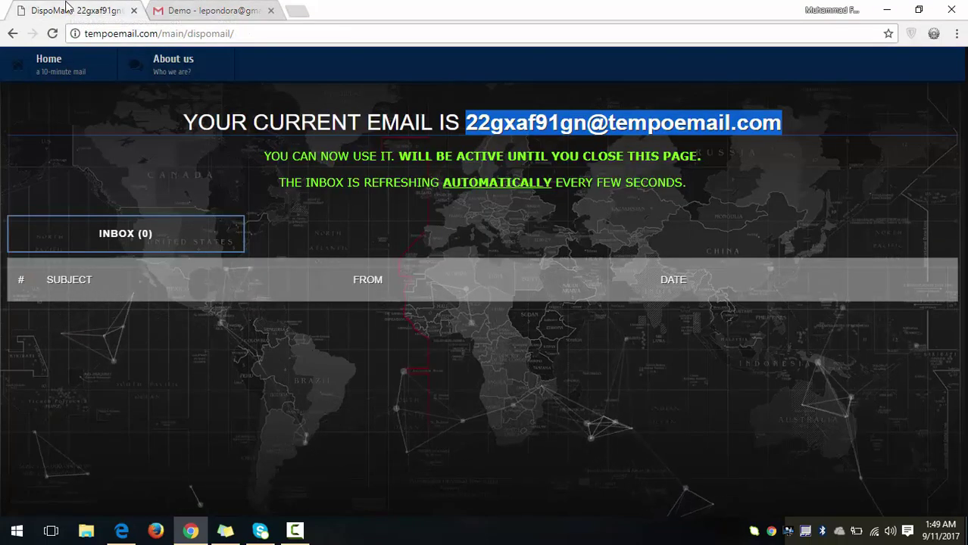
left_click(824, 197)
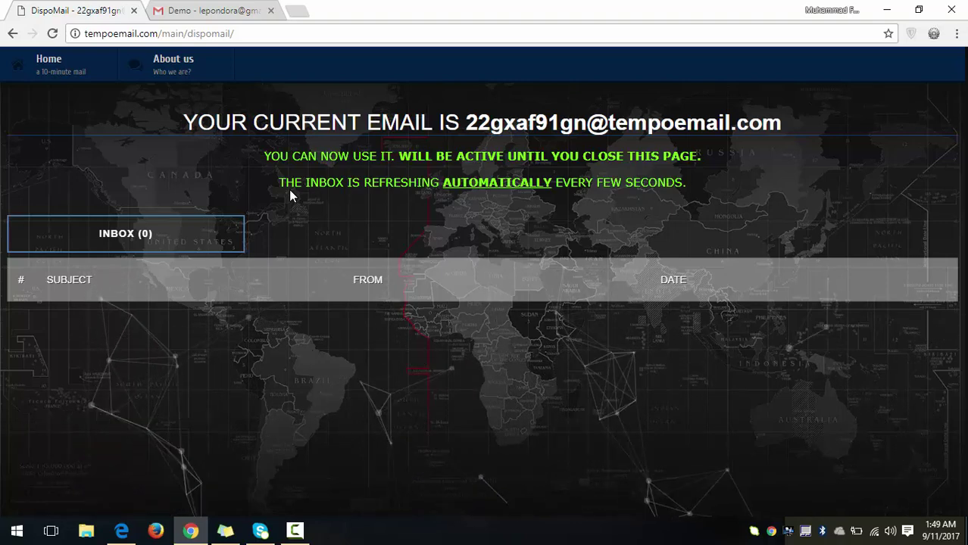
left_click(155, 231)
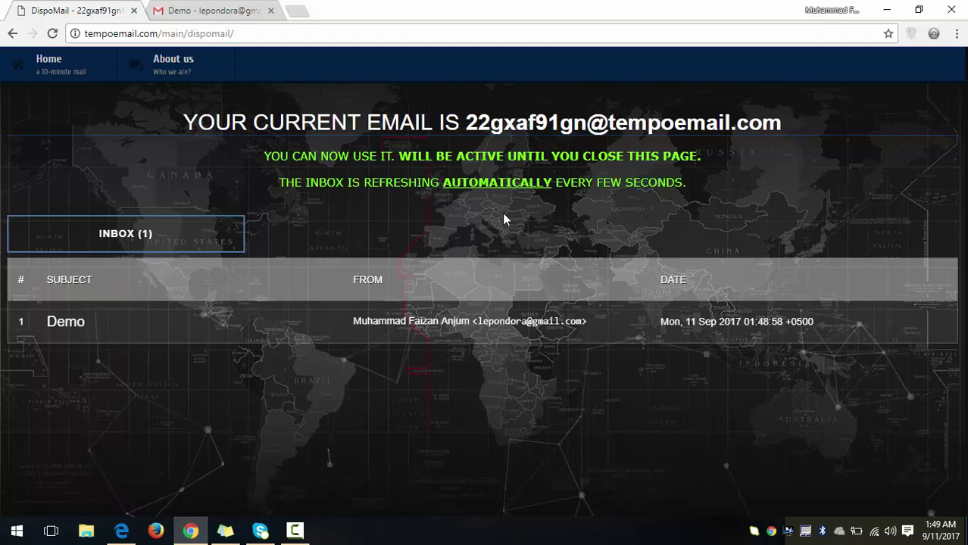
left_click(492, 325)
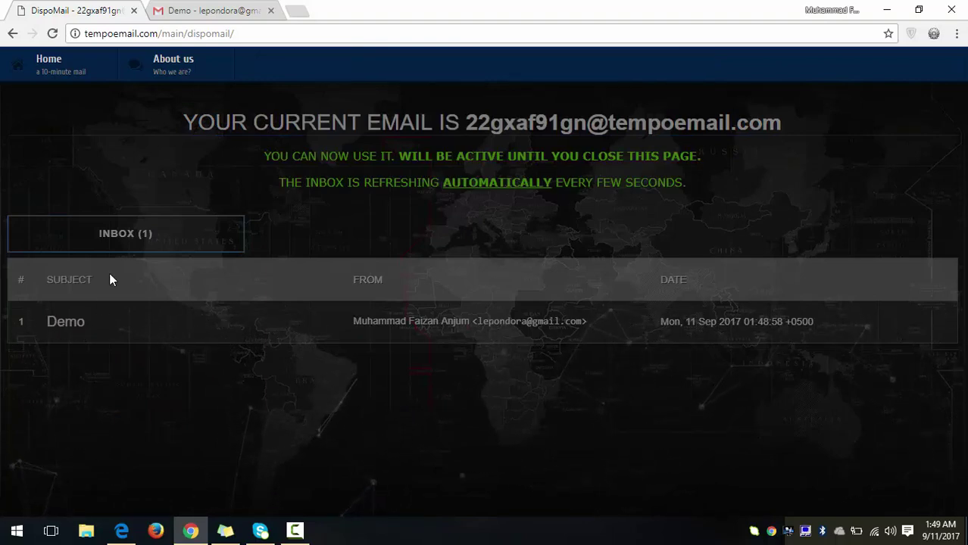
left_click(58, 38)
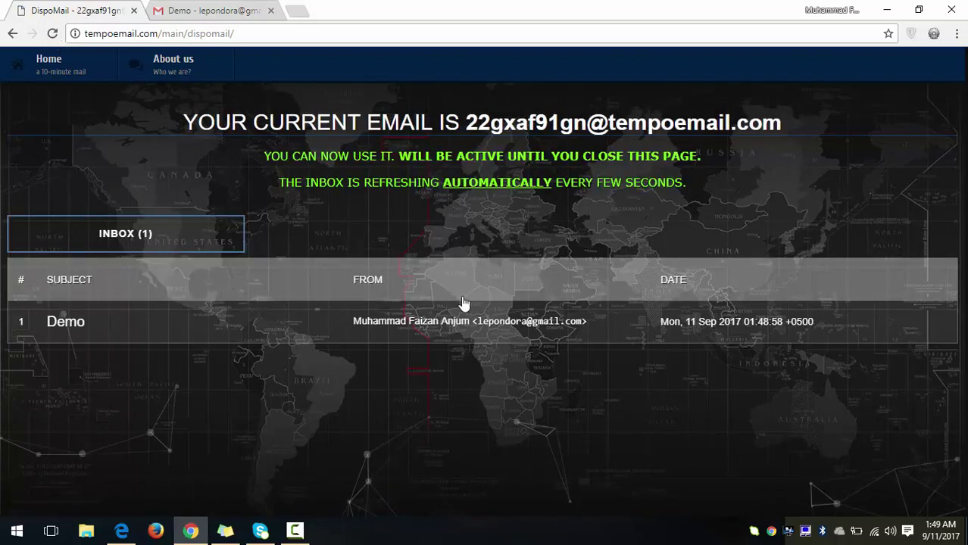
left_click(501, 331)
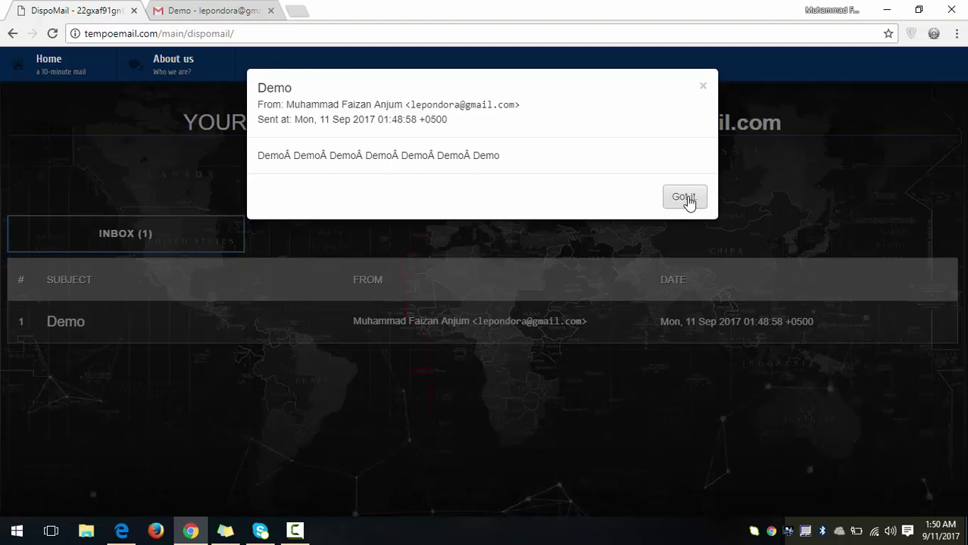
left_click(684, 198)
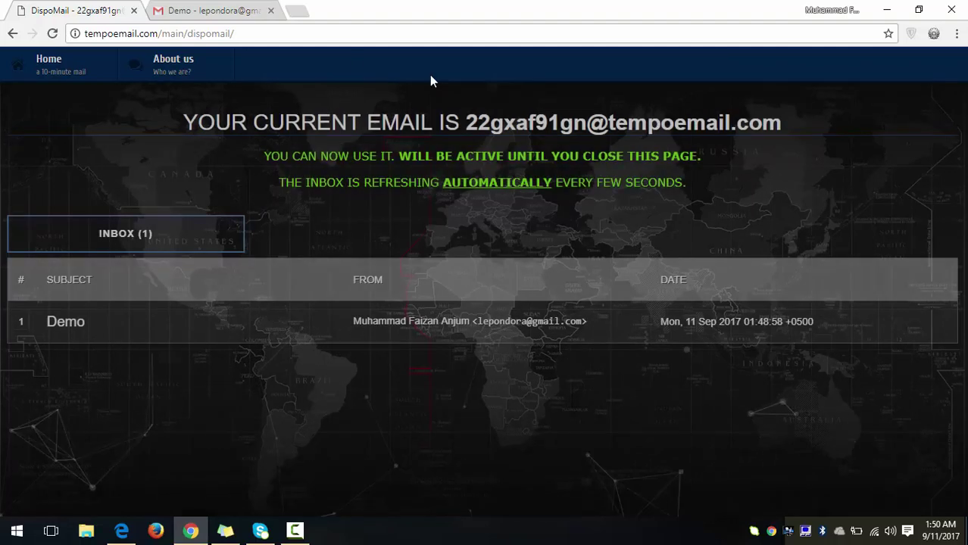
Switch back to Gmail and look through the inbox's Primary and Promotions messages, including an Adscend Media Offer Updates email.
left_click(172, 12)
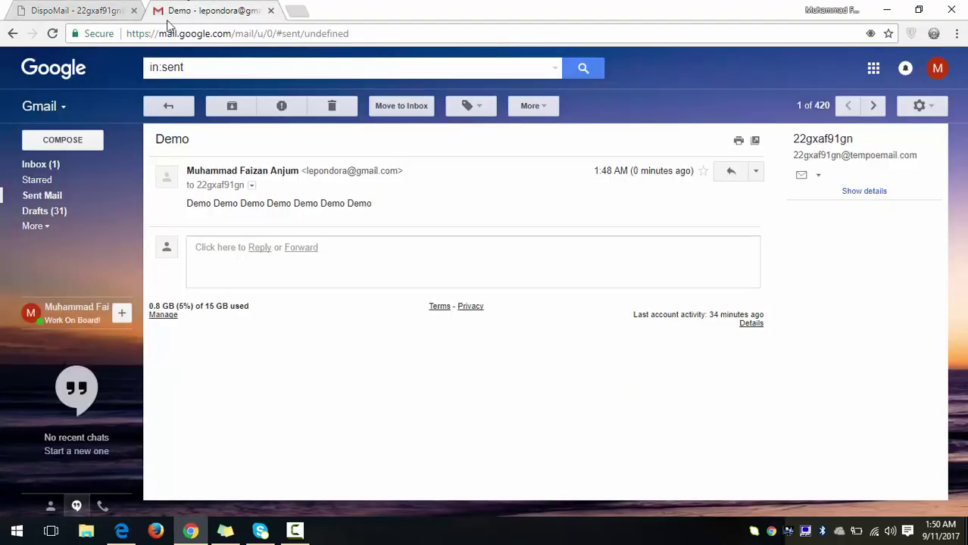
left_click(41, 165)
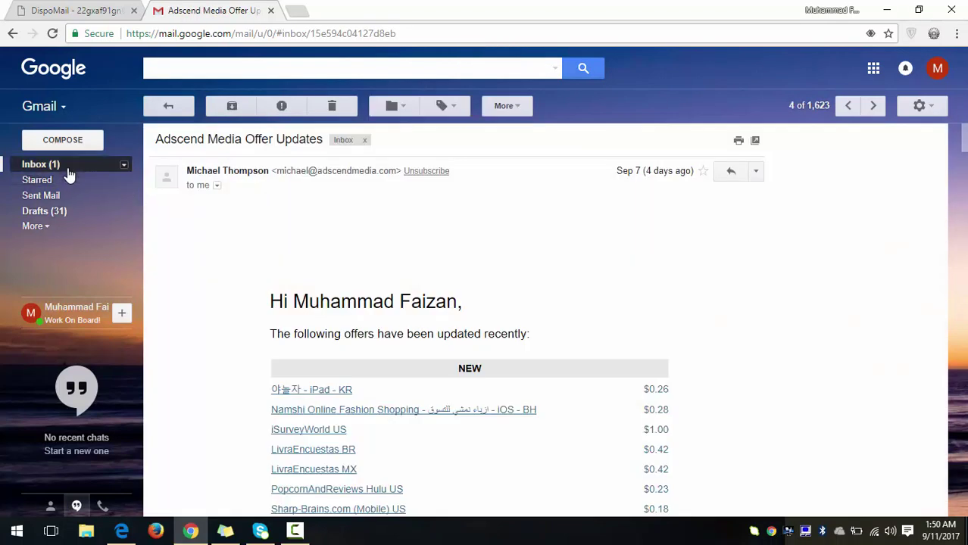
left_click(97, 163)
scroll(499, 352, "down", 3)
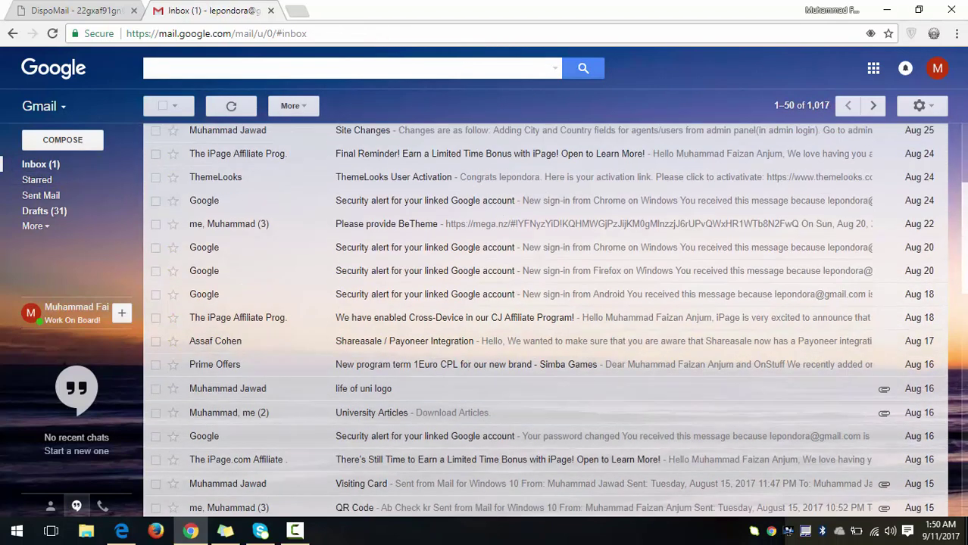
left_click(464, 353)
left_click(89, 165)
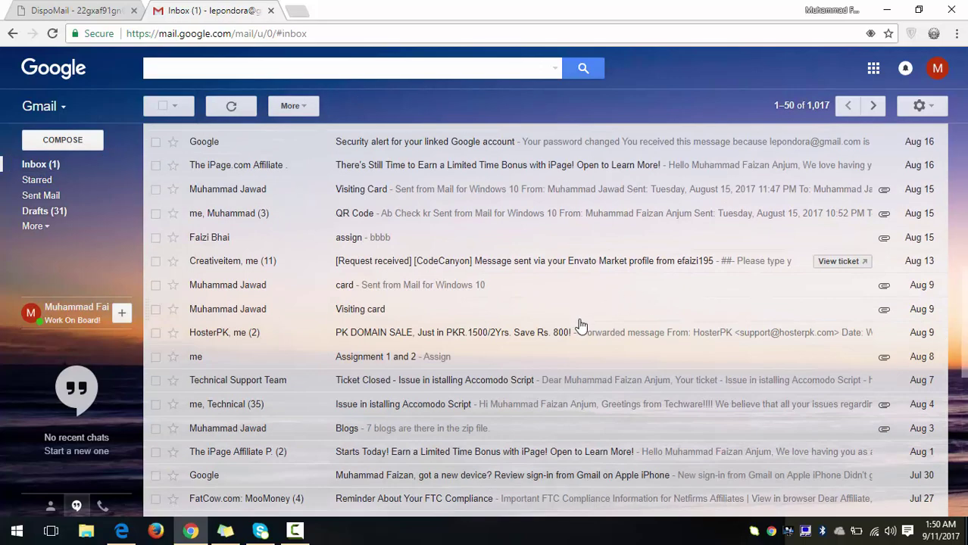
scroll(959, 199, "down", 3)
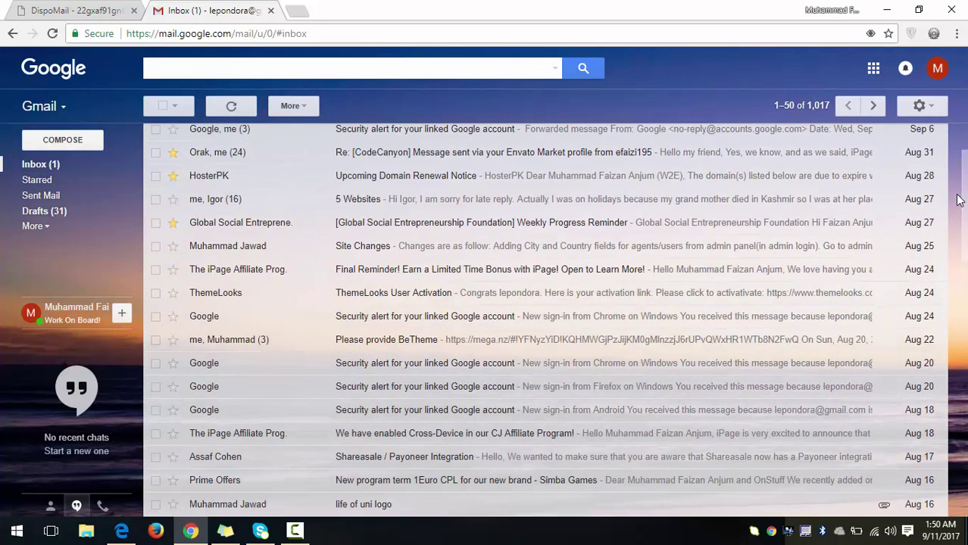
scroll(911, 124, "up", 2)
left_click(482, 141)
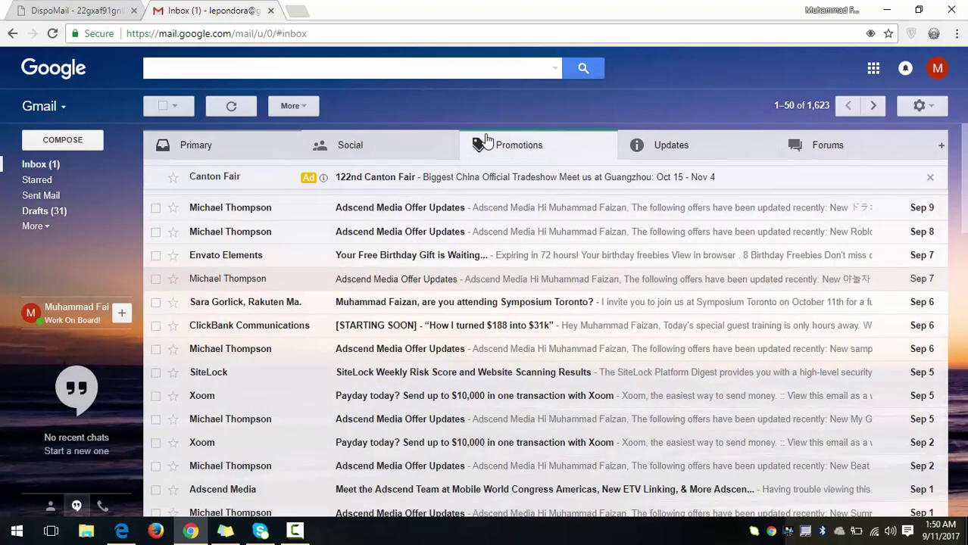
scroll(564, 373, "down", 1)
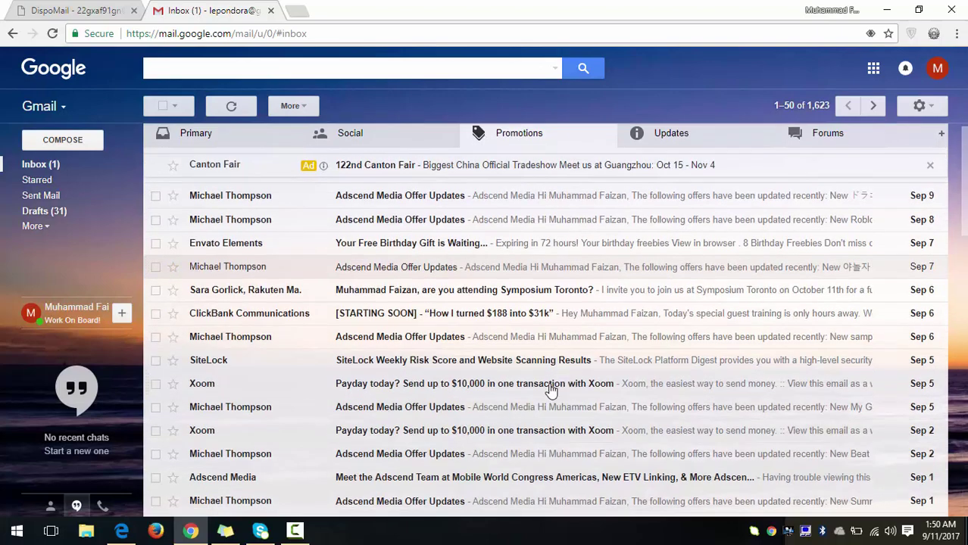
Open the Xoom promotional email "Payday today? Send up to $10,000 in one transaction with Xoom" and start forwarding it.
left_click(551, 390)
scroll(548, 392, "down", 10)
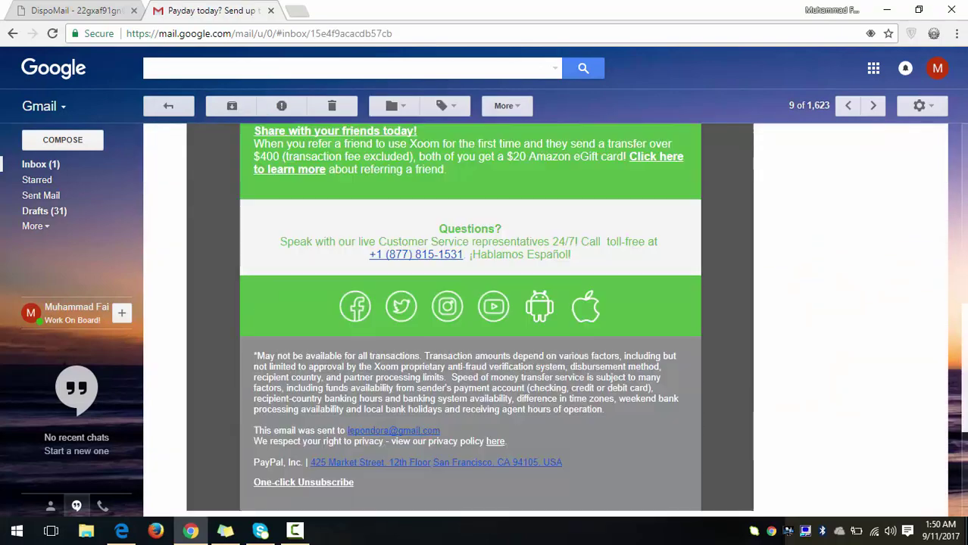
scroll(805, 196, "up", 10)
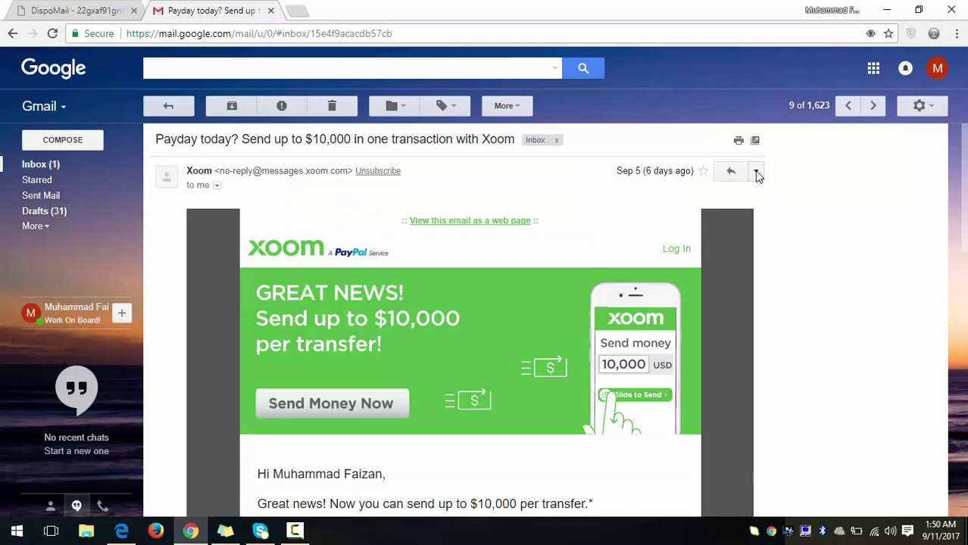
left_click(756, 172)
left_click(656, 212)
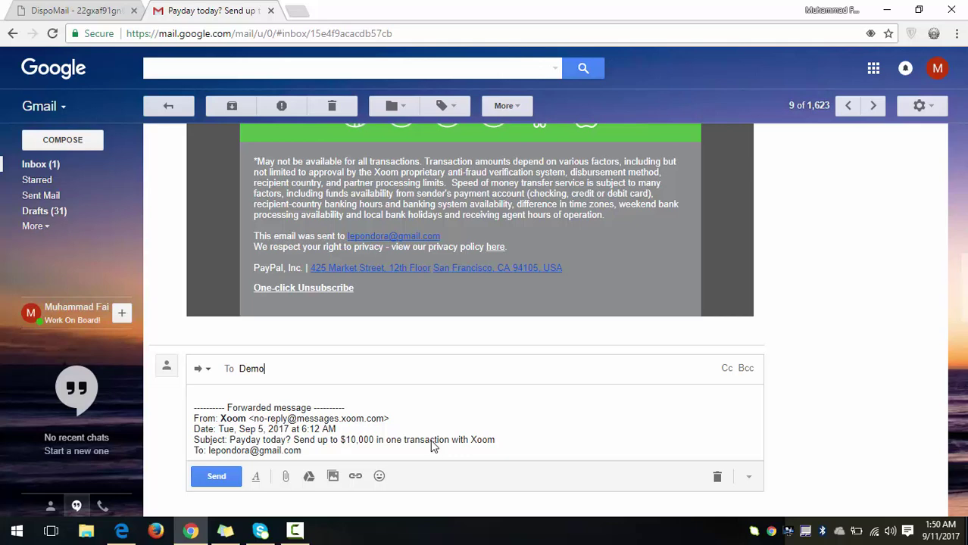
Replace the forward's recipient with the disposable address copied from the DispoMail page and send the message.
key("BackSpace")
key("BackSpace")
key("BackSpace")
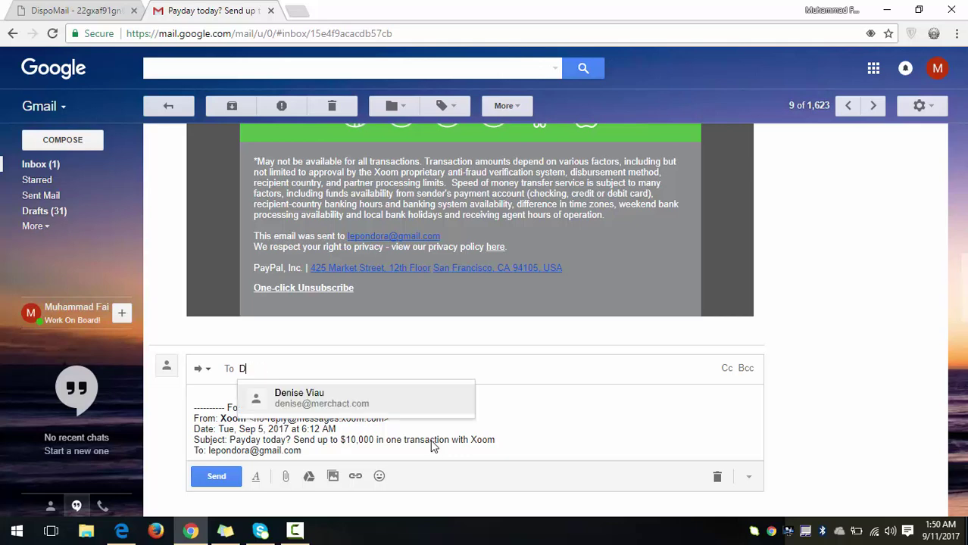
left_click(56, 6)
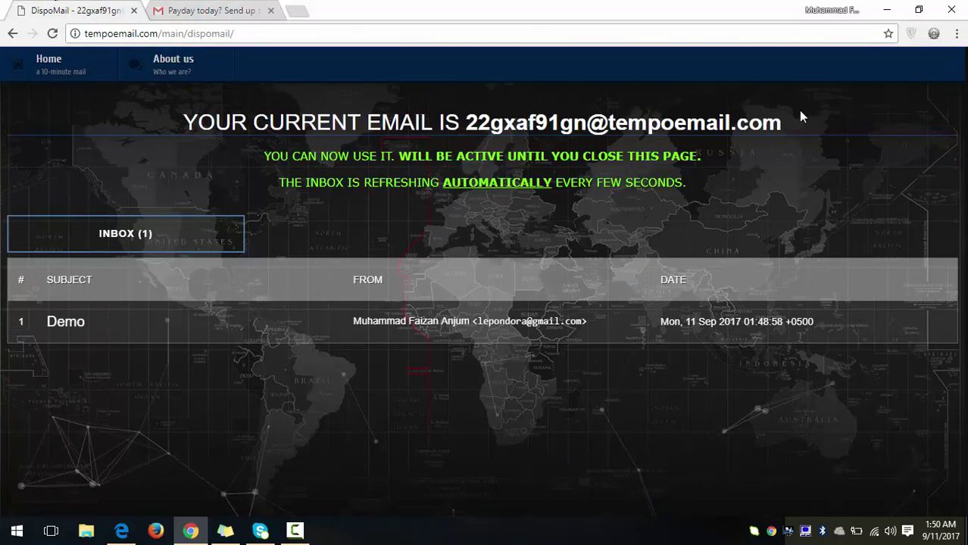
left_click_drag(788, 118, 465, 123)
key("ctrl+c")
key("ctrl+Tab")
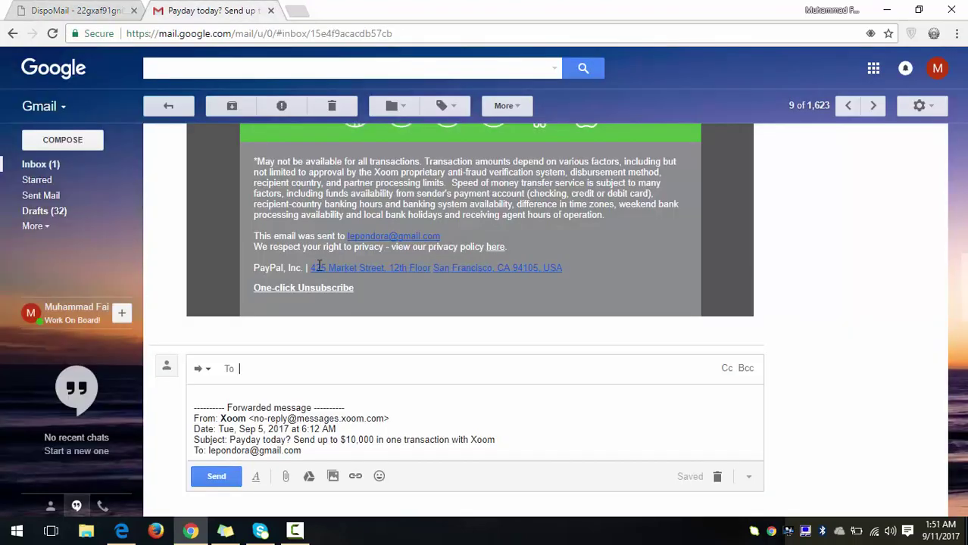
key("ctrl+v")
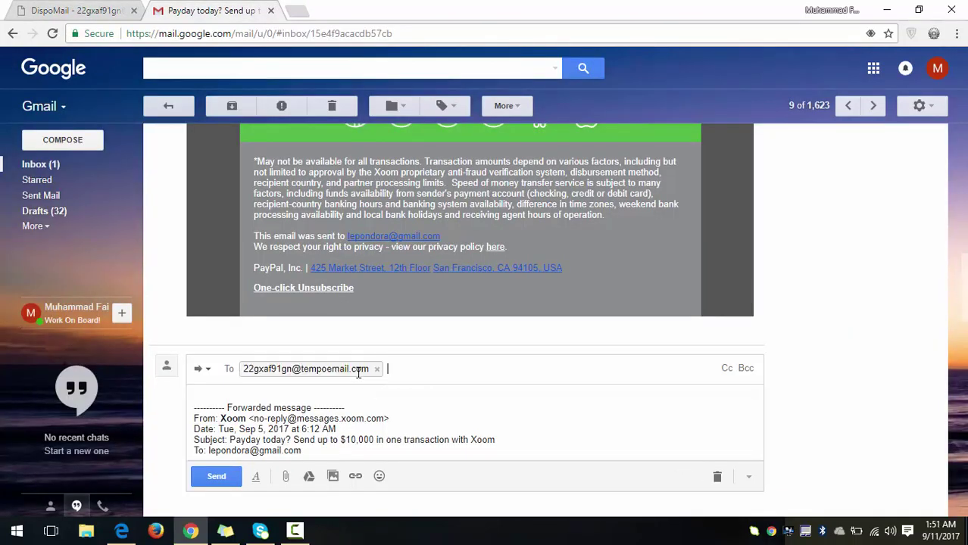
left_click(217, 476)
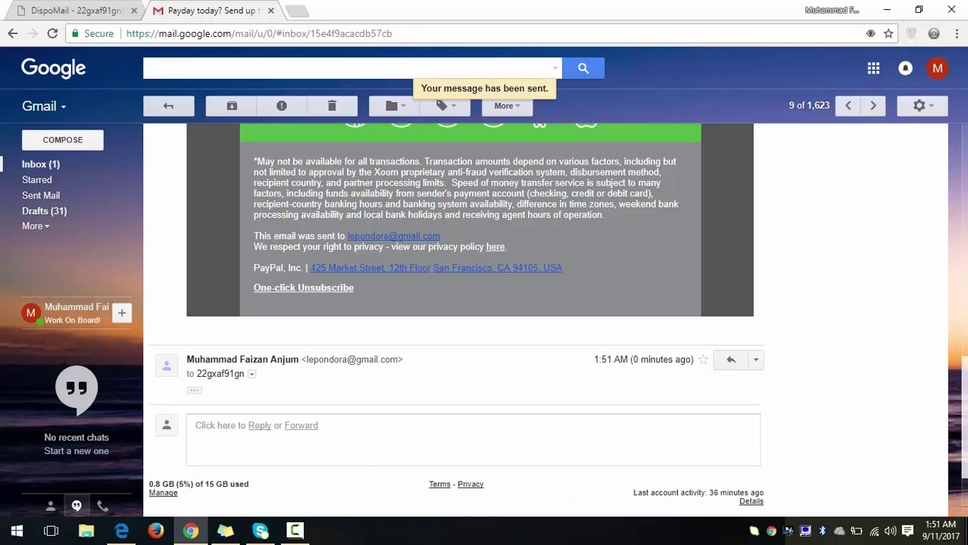
scroll(469, 318, "up", 10)
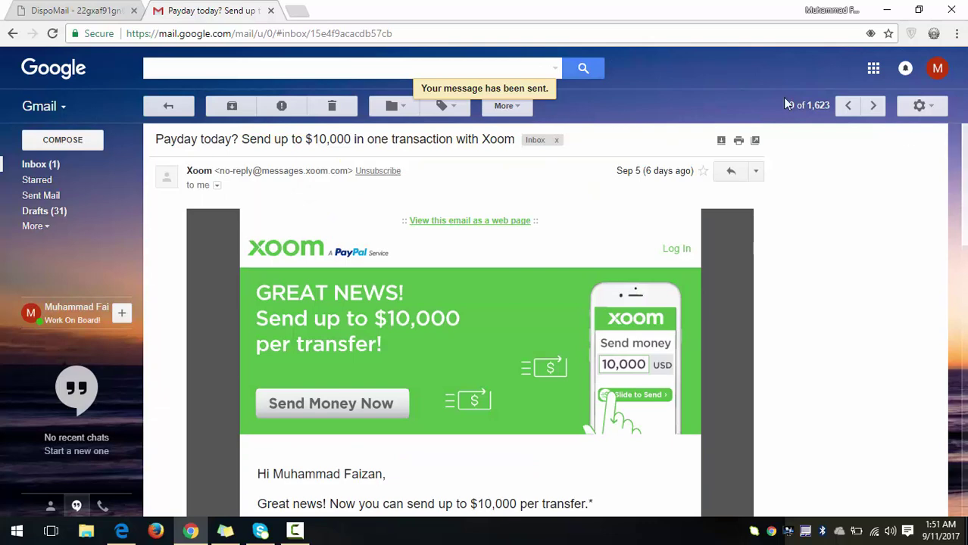
Switch back to the DispoMail page and check its inbox for the forwarded Xoom message.
left_click(86, 8)
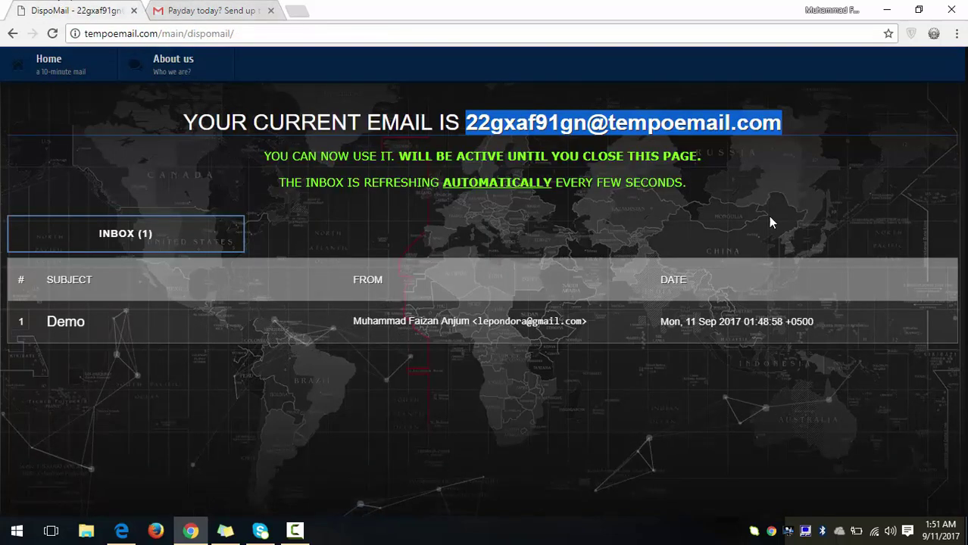
left_click(822, 228)
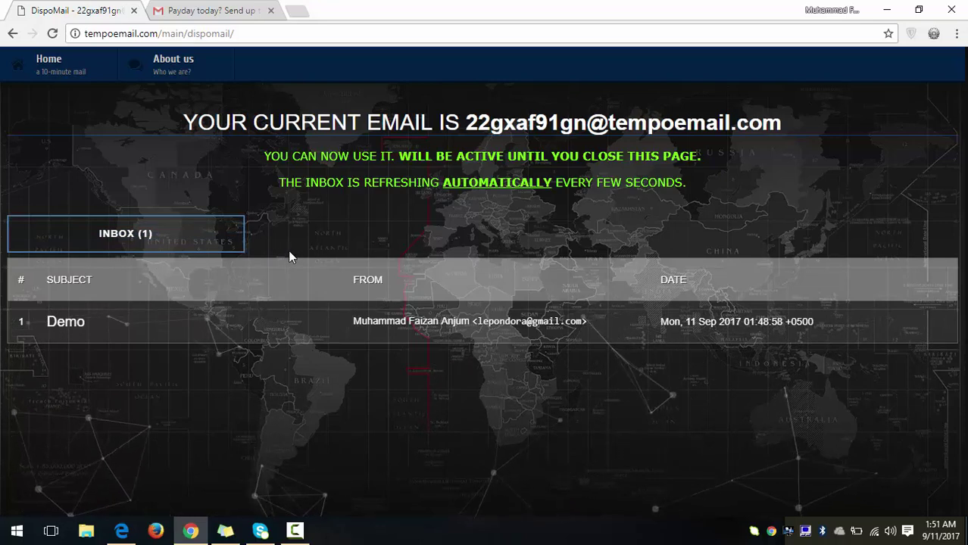
left_click(152, 233)
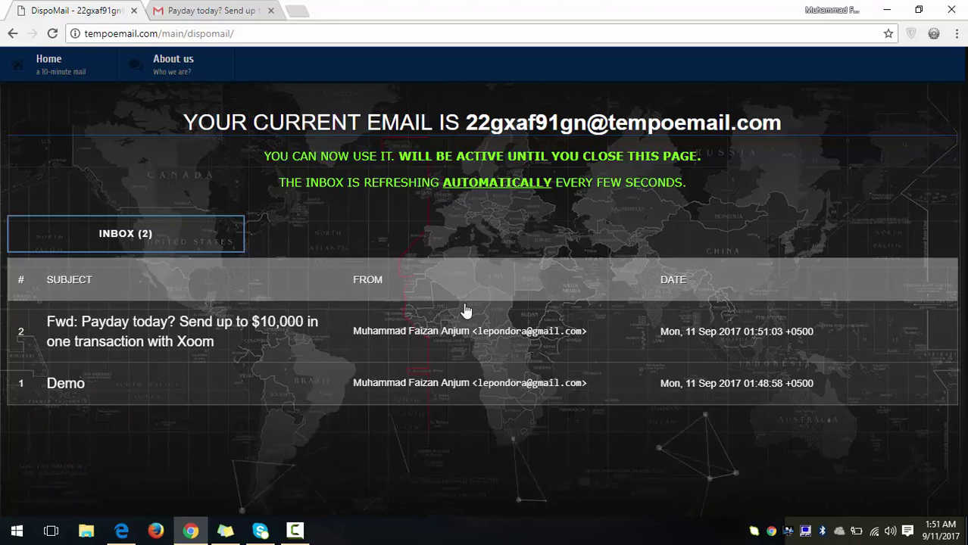
Open the forwarded Xoom message in the DispoMail inbox, read it through to the end, and close it.
left_click(280, 333)
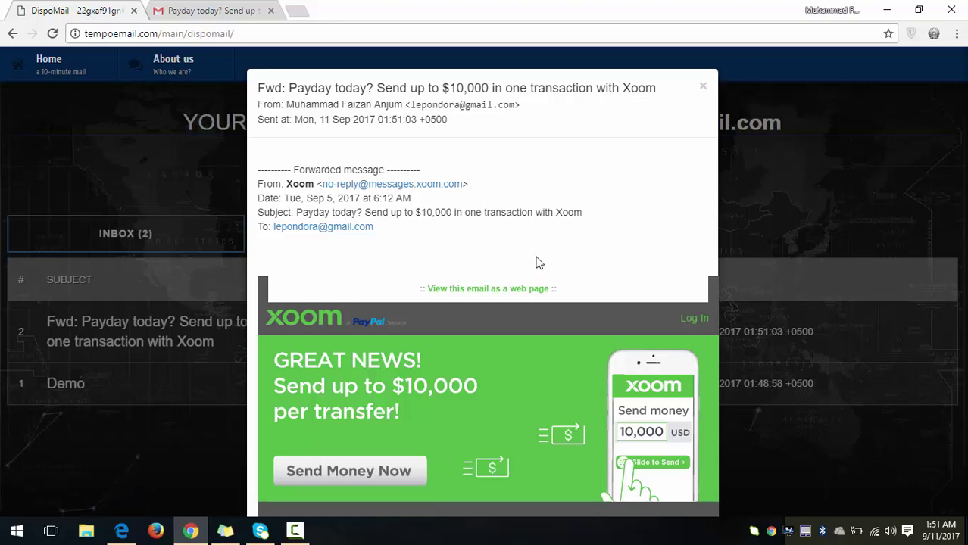
scroll(605, 256, "down", 10)
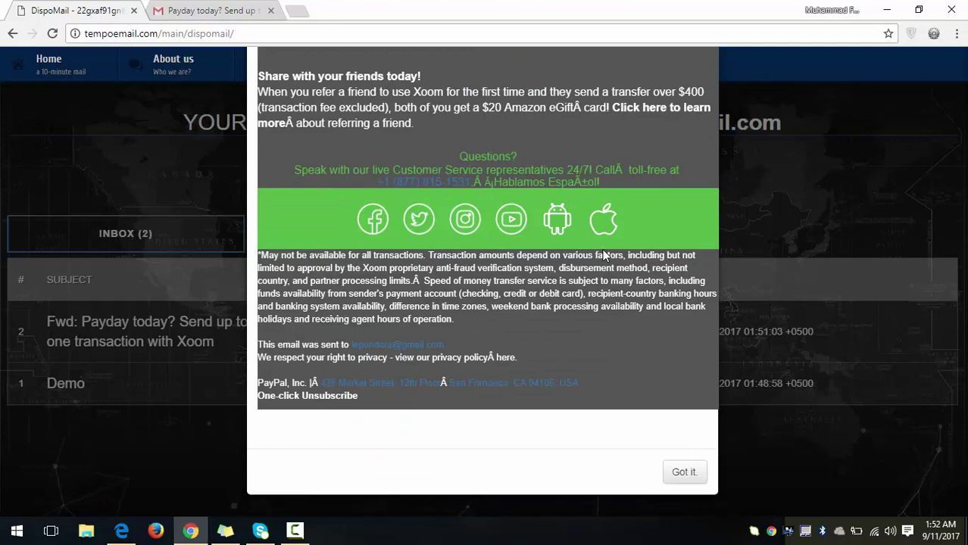
scroll(604, 256, "up", 10)
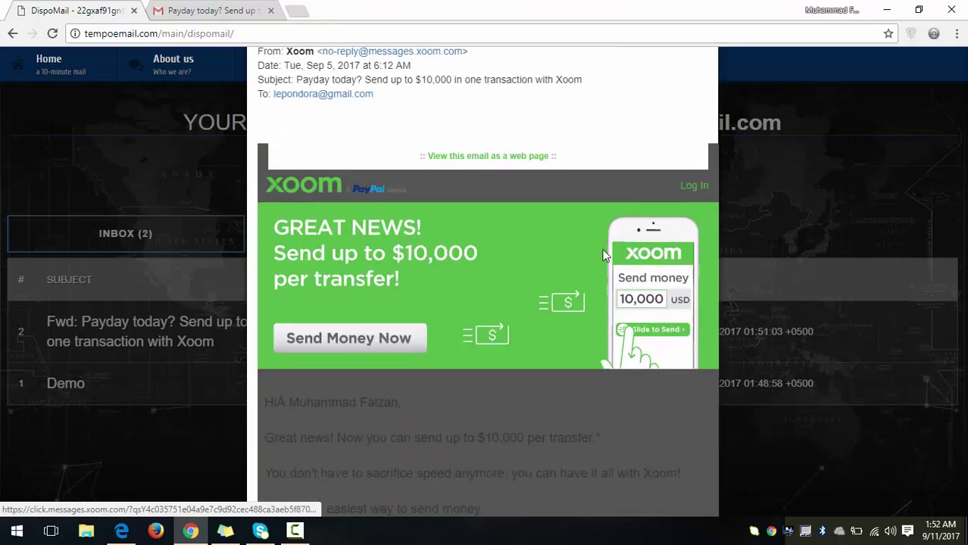
scroll(605, 256, "down", 10)
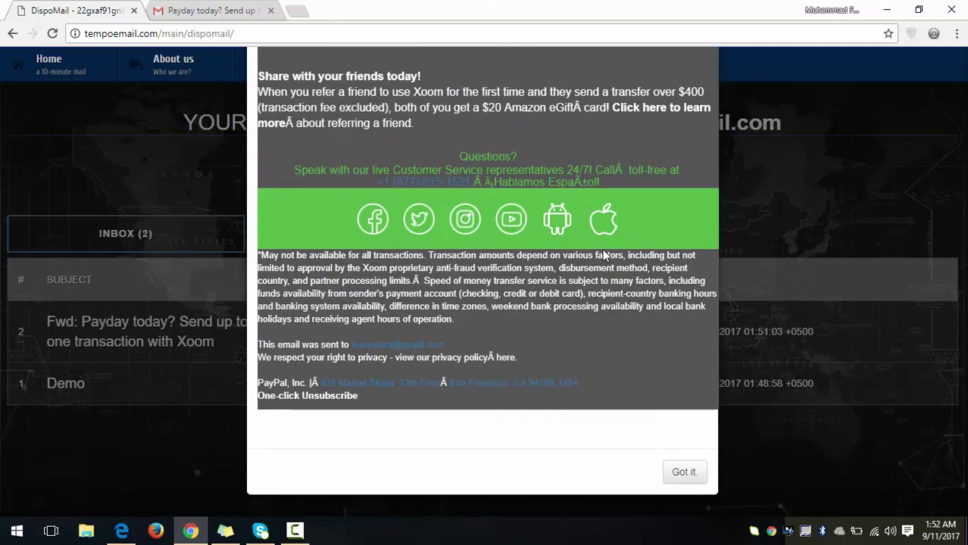
left_click(684, 473)
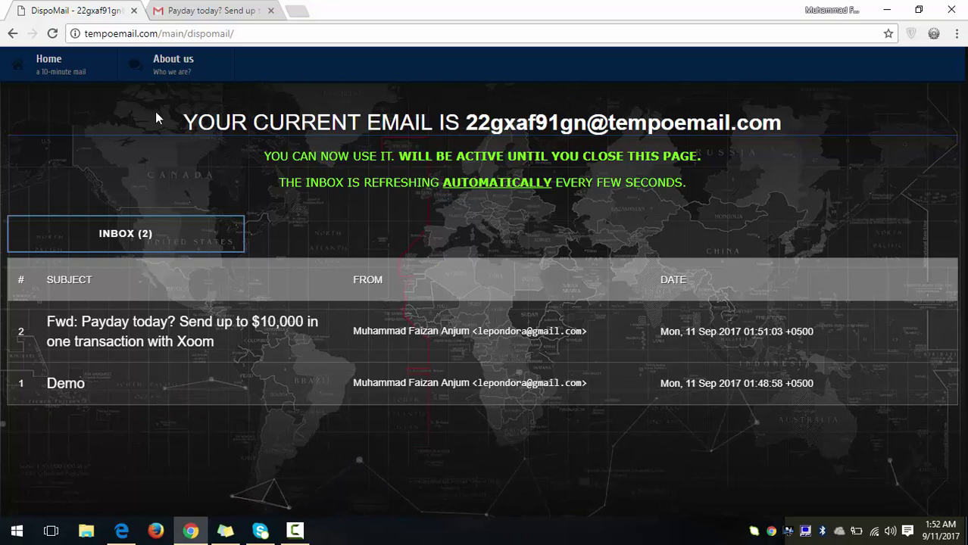
Leave the current inbox for the DispoMail home page, generate a new disposable email address, and highlight it.
left_click(67, 69)
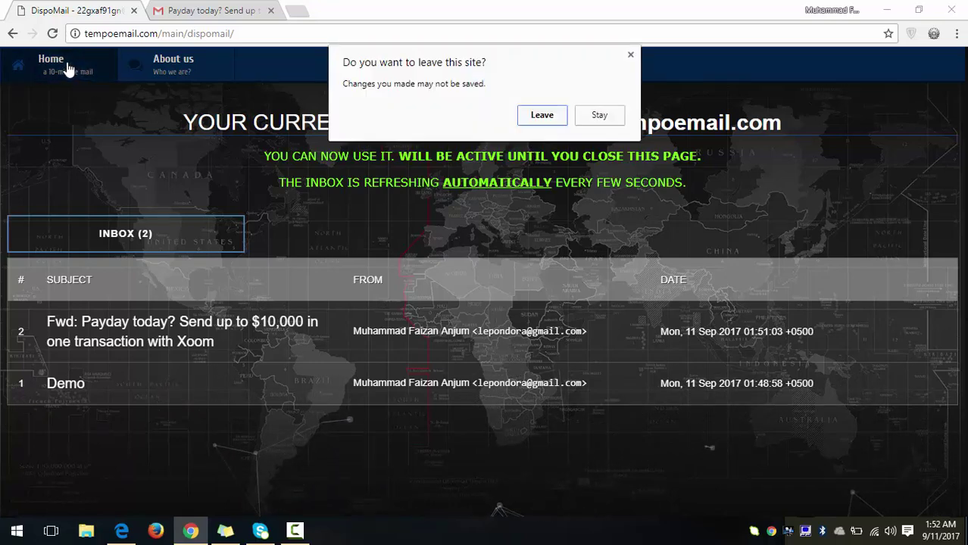
left_click(554, 123)
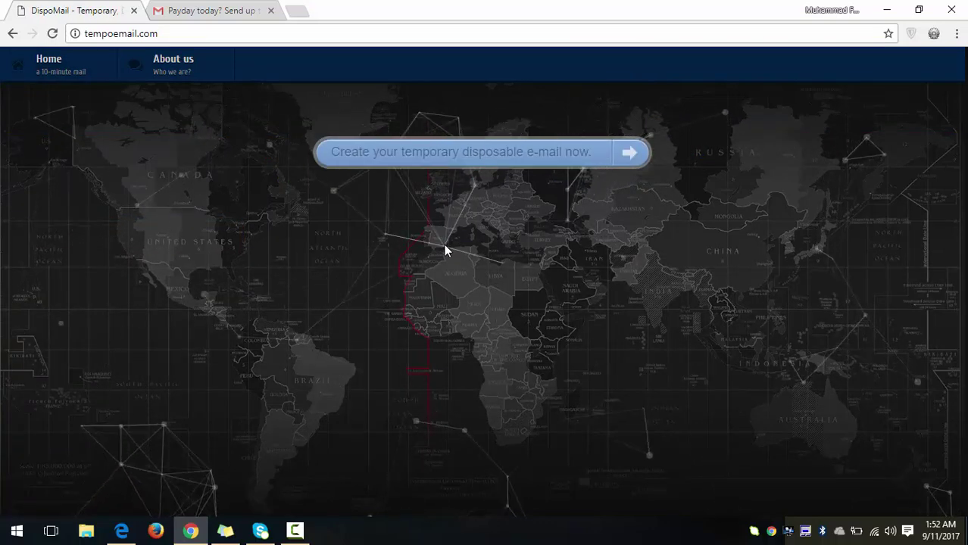
left_click(479, 157)
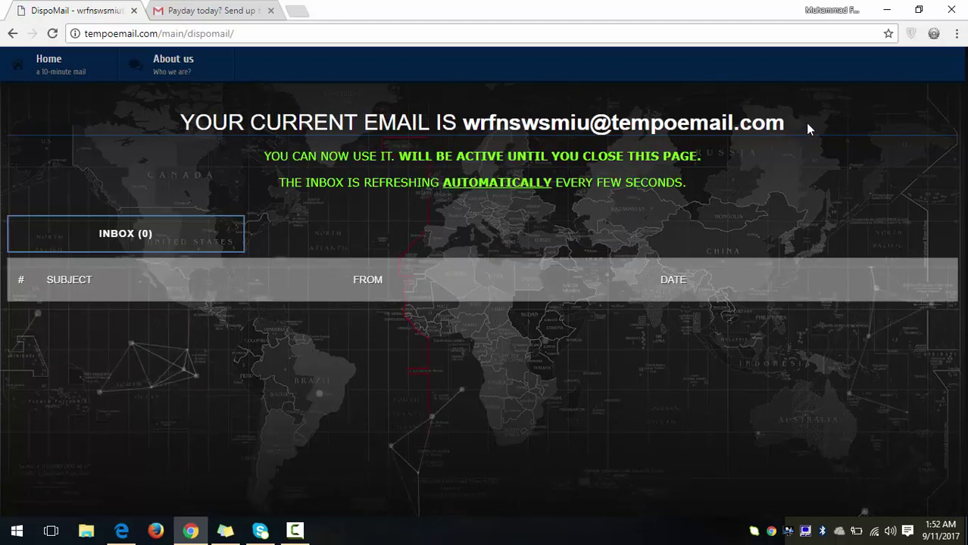
left_click_drag(804, 123, 467, 127)
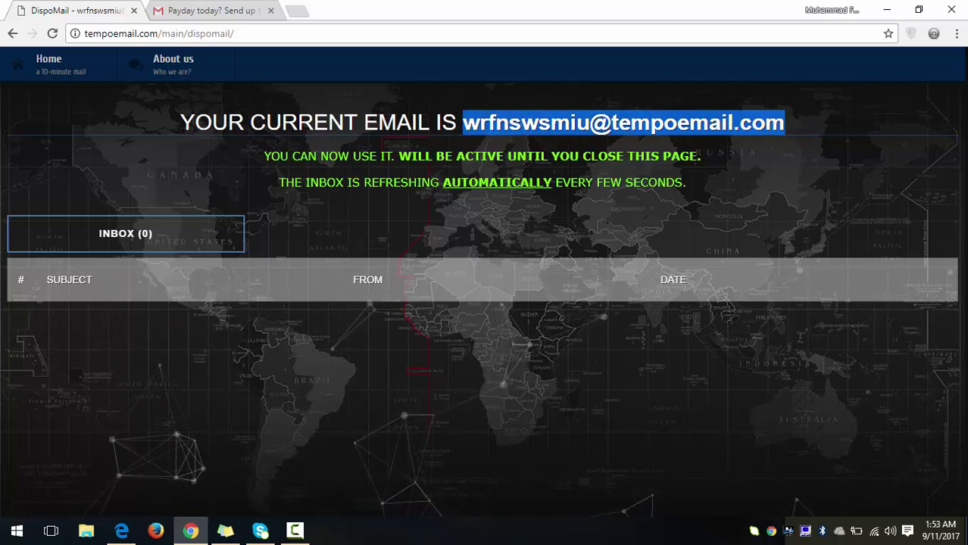
Leave the new address's inbox for the DispoMail home page and minimize the browser window.
left_click(64, 66)
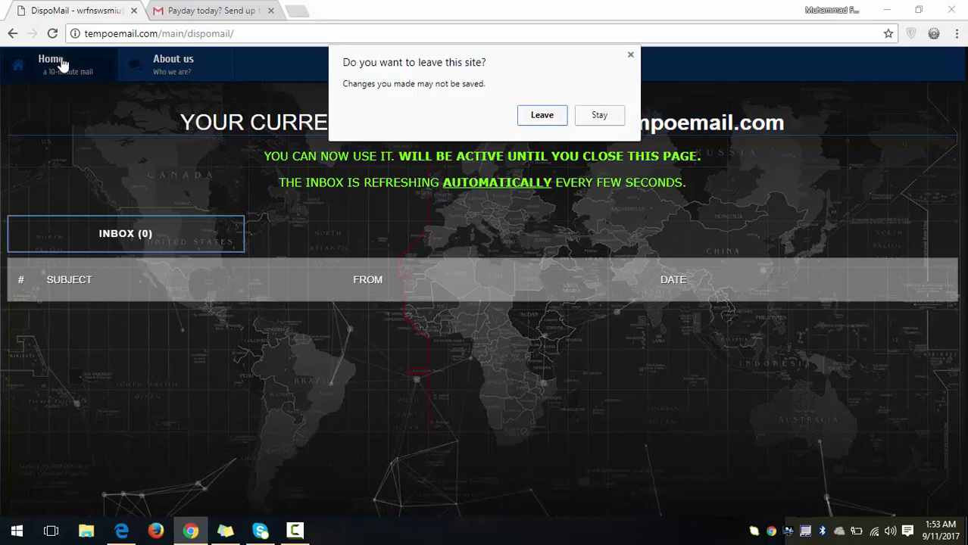
left_click(541, 115)
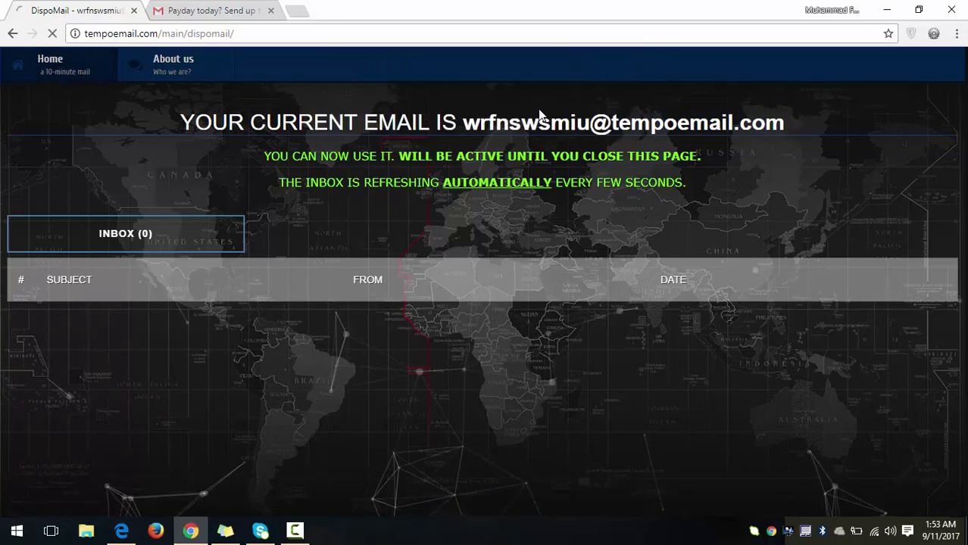
left_click(888, 9)
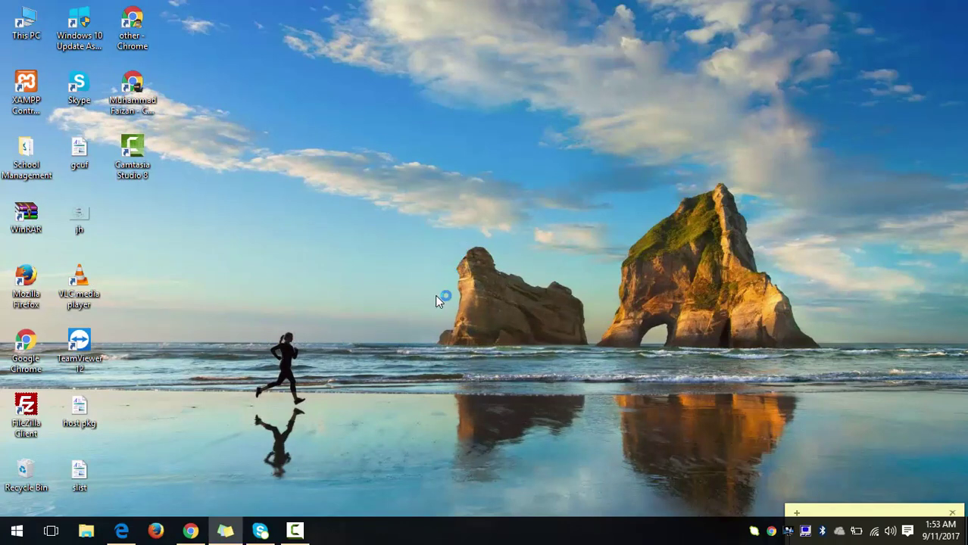
left_click(296, 531)
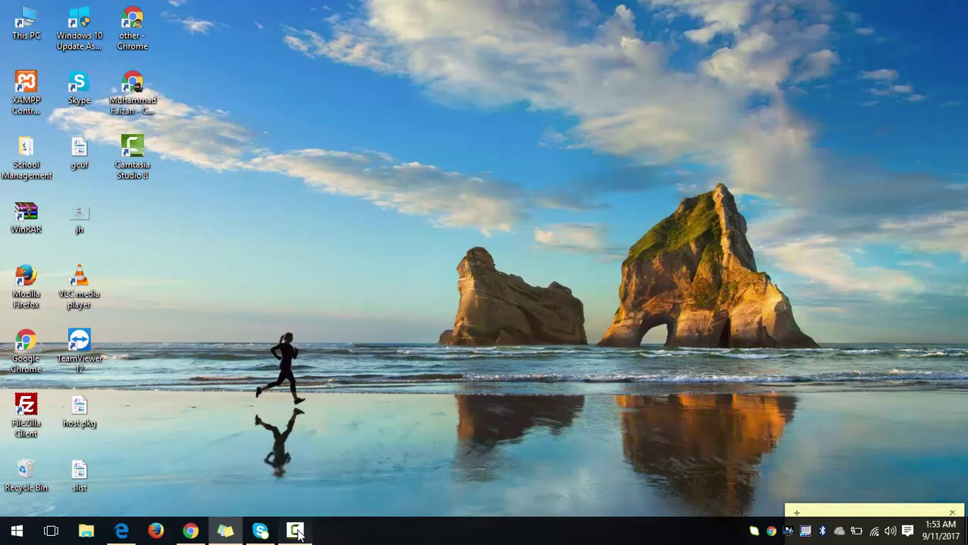